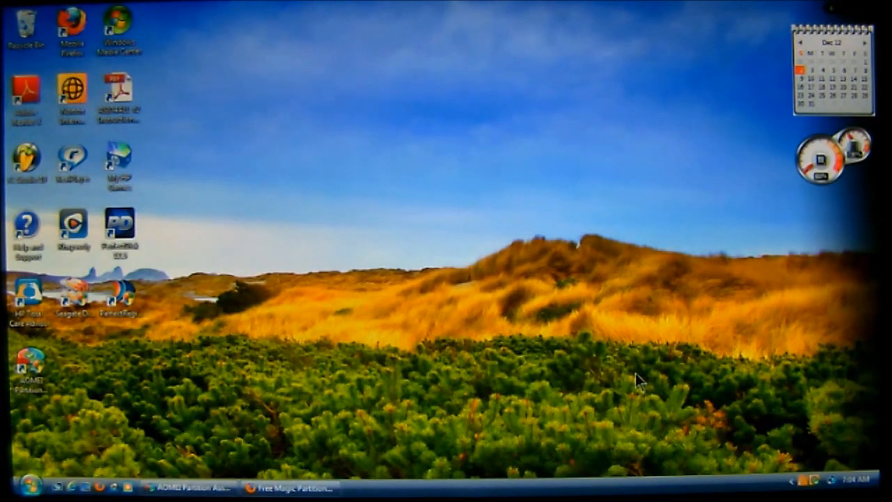
Step: Restore the Firefox window showing the AOMEI partition software home page
left_click(314, 489)
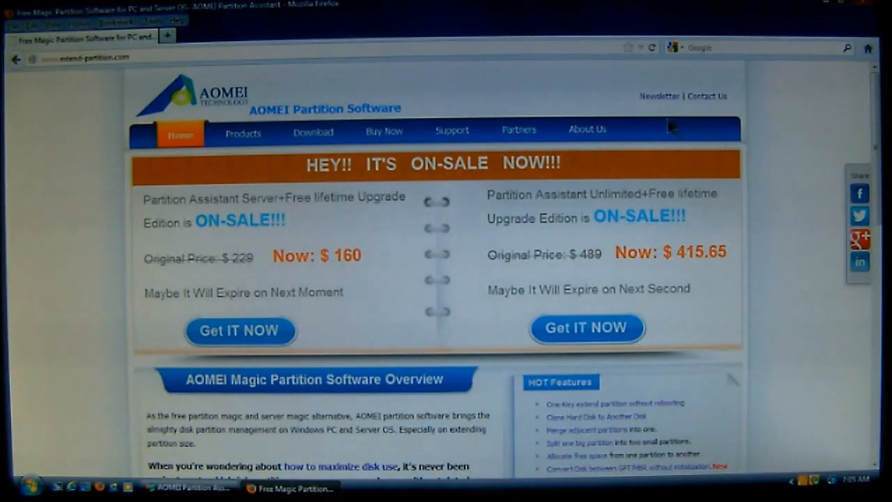
scroll(40, 268, "down", 1)
scroll(41, 268, "down", 3)
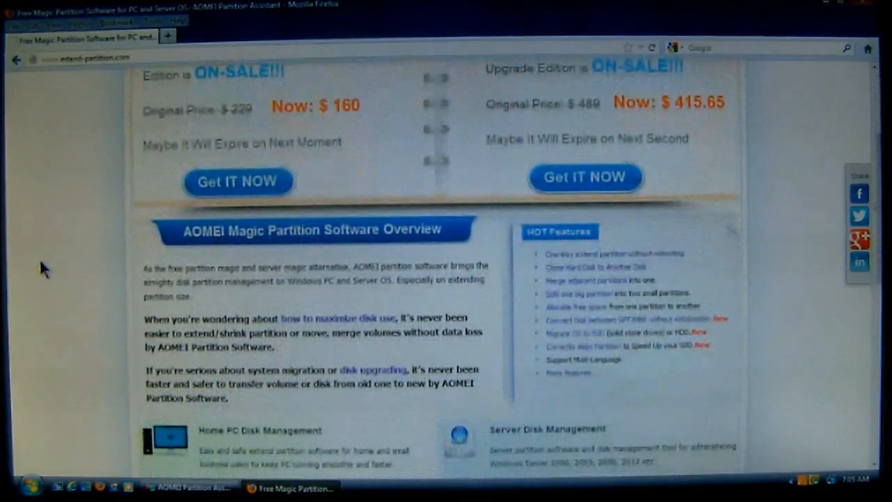
scroll(41, 268, "down", 3)
scroll(40, 268, "down", 2)
scroll(41, 267, "down", 1)
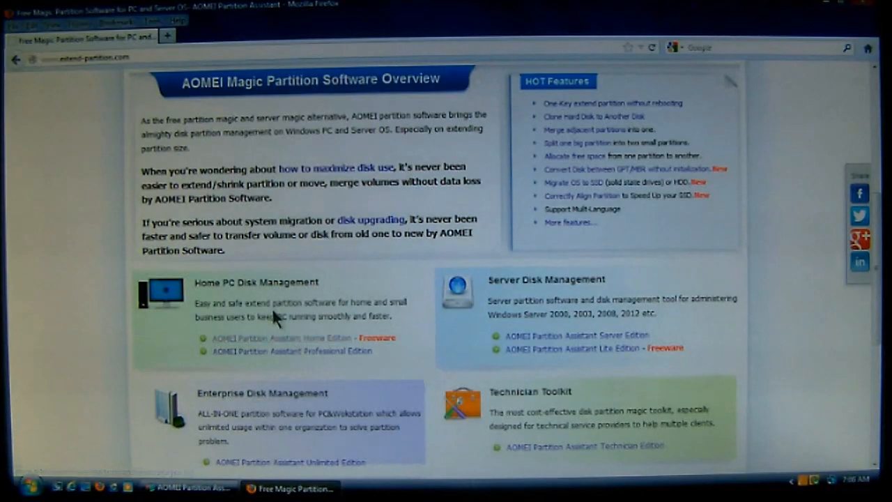
scroll(271, 306, "up", 10)
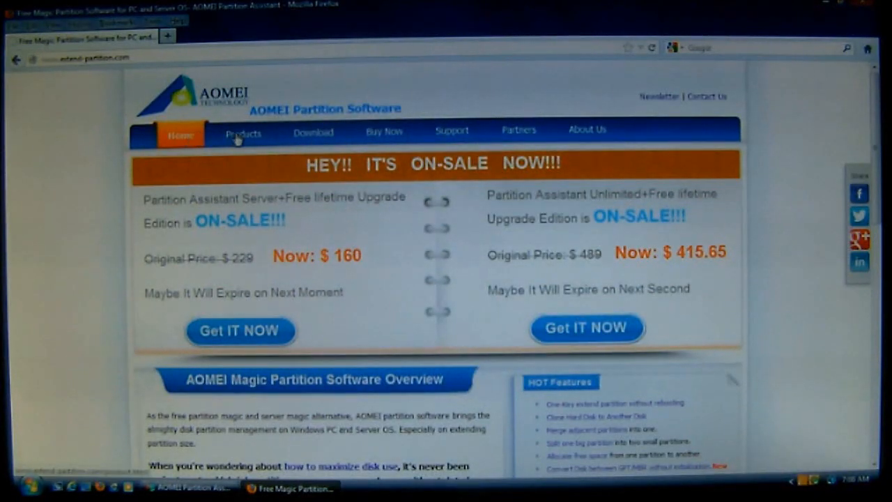
Step: Show the free-download page of Partition Assistant editions, then minimise Firefox to the desktop
left_click(303, 134)
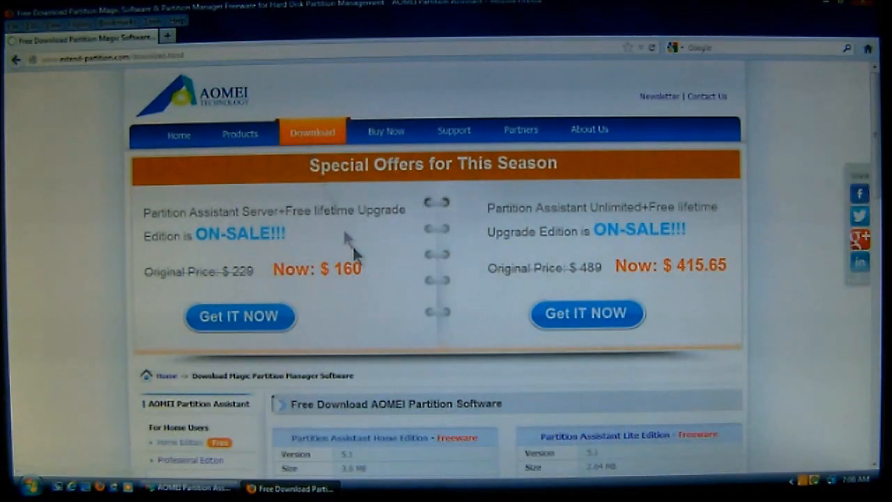
scroll(353, 245, "down", 3)
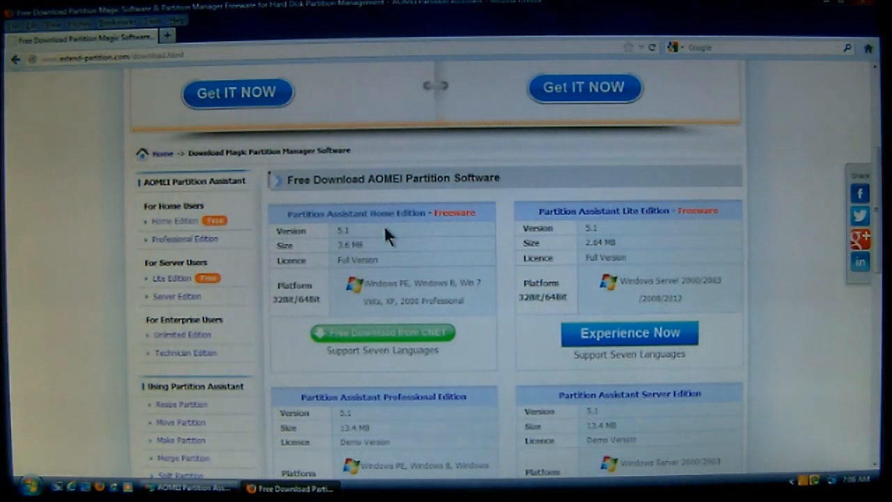
scroll(387, 236, "down", 1)
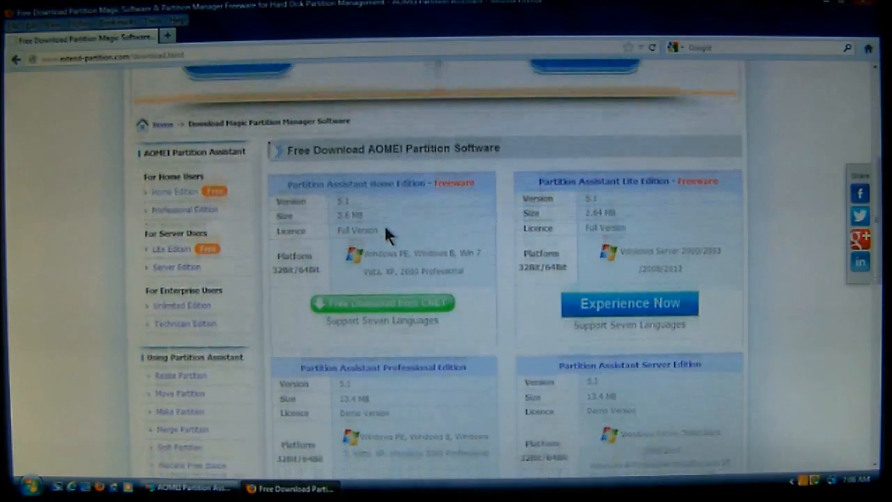
scroll(387, 236, "down", 1)
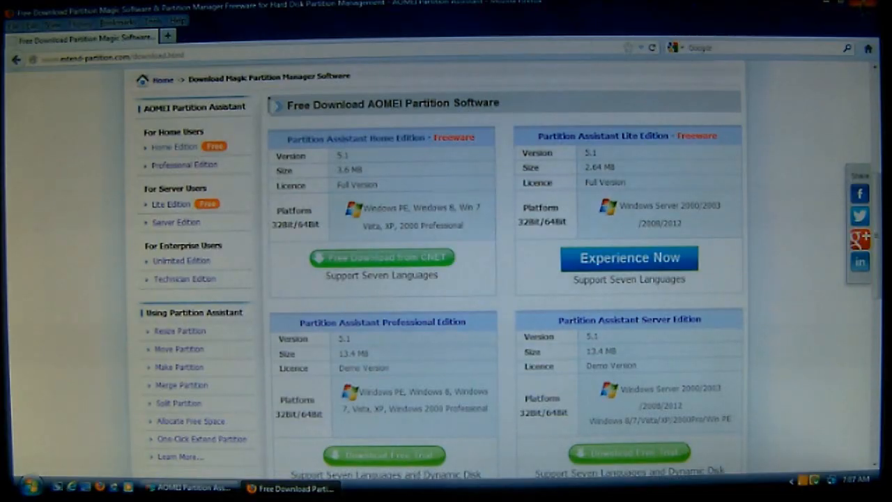
left_click(826, 6)
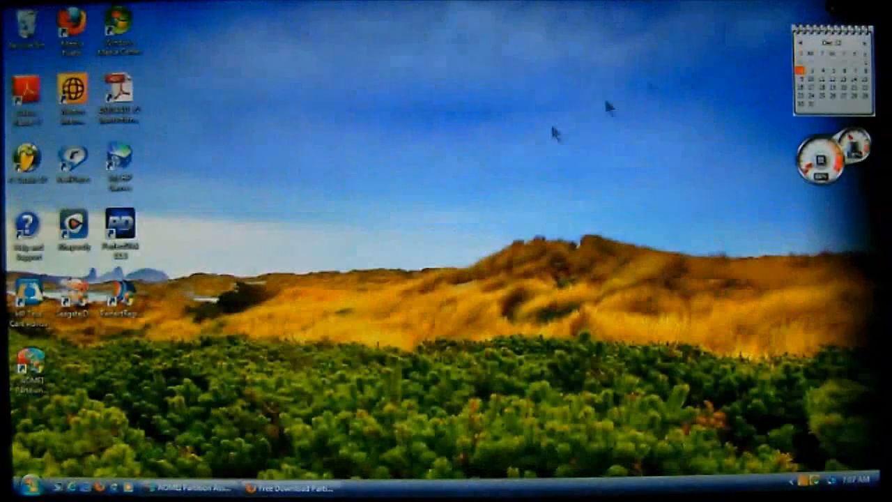
Step: Restore the Partition Assistant main window listing Disks 1 to 4
left_click(188, 487)
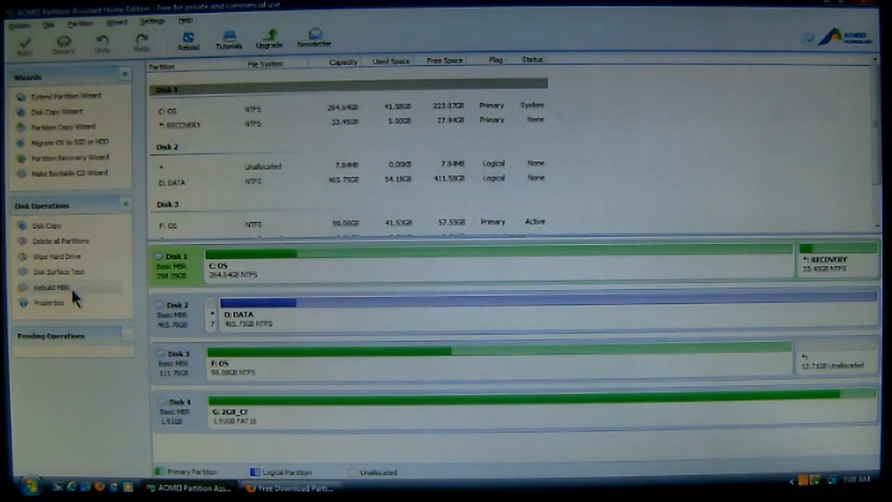
left_click(52, 287)
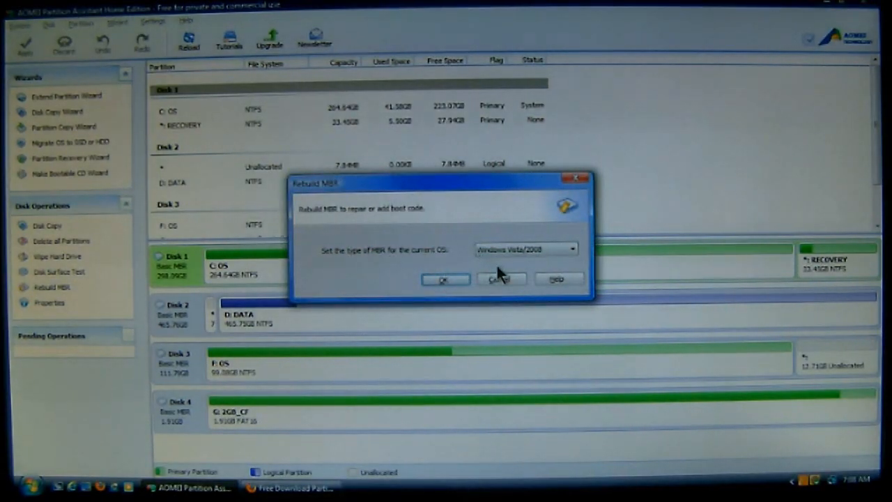
left_click(549, 247)
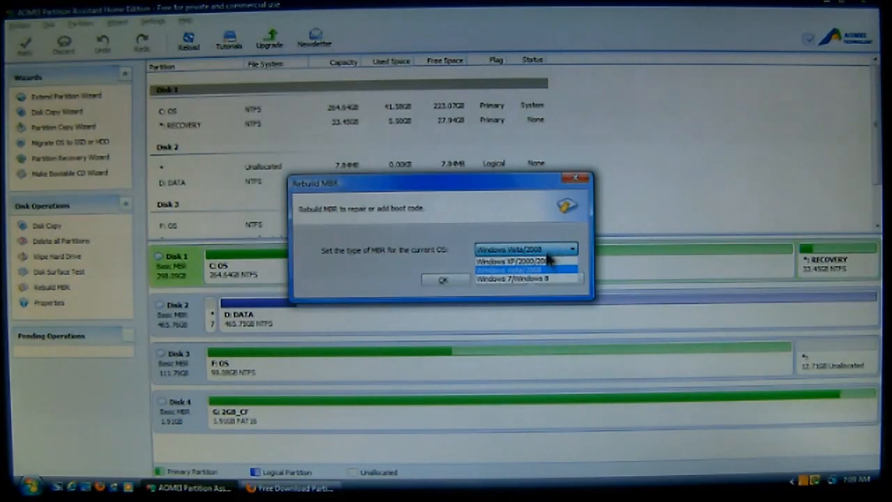
left_click(453, 276)
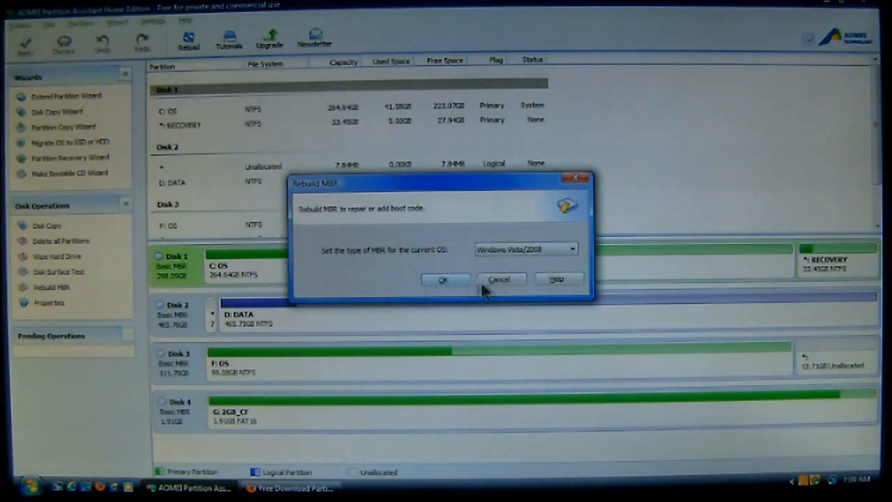
left_click(503, 279)
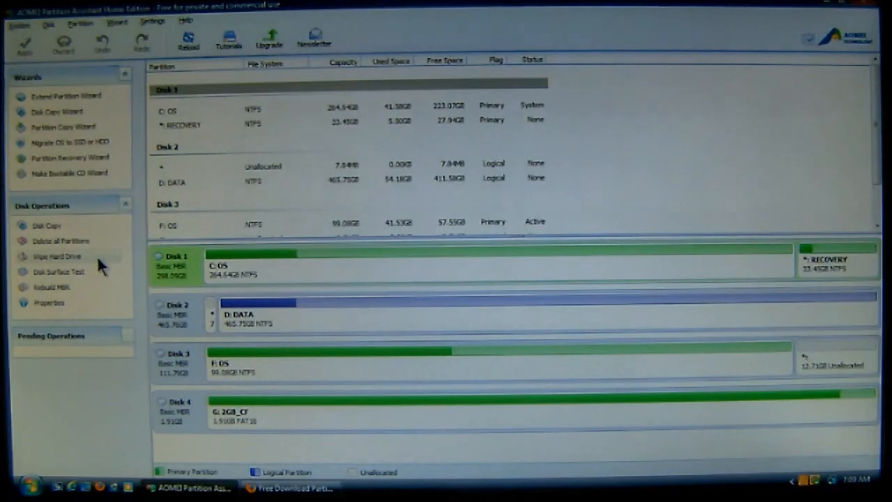
left_click(239, 373)
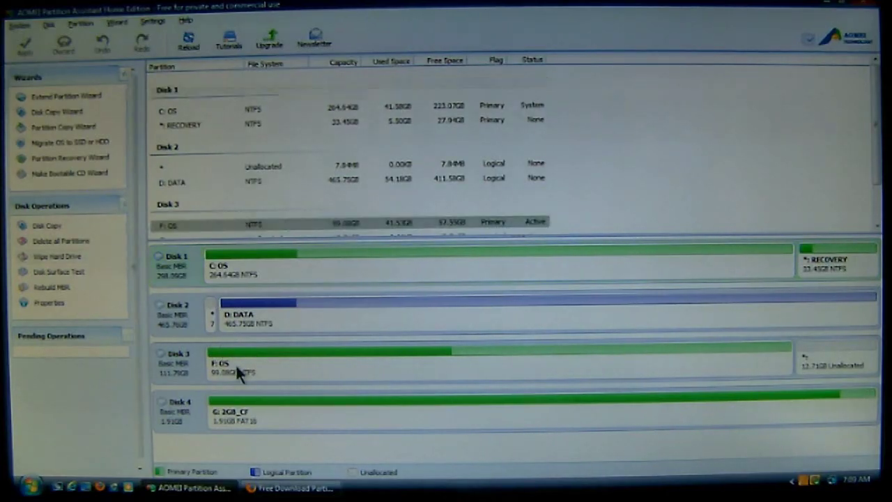
left_click(178, 359)
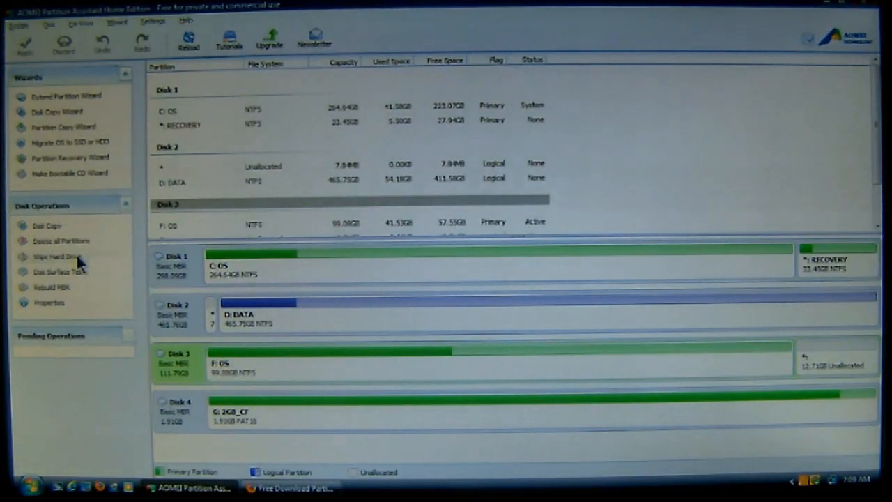
left_click(78, 258)
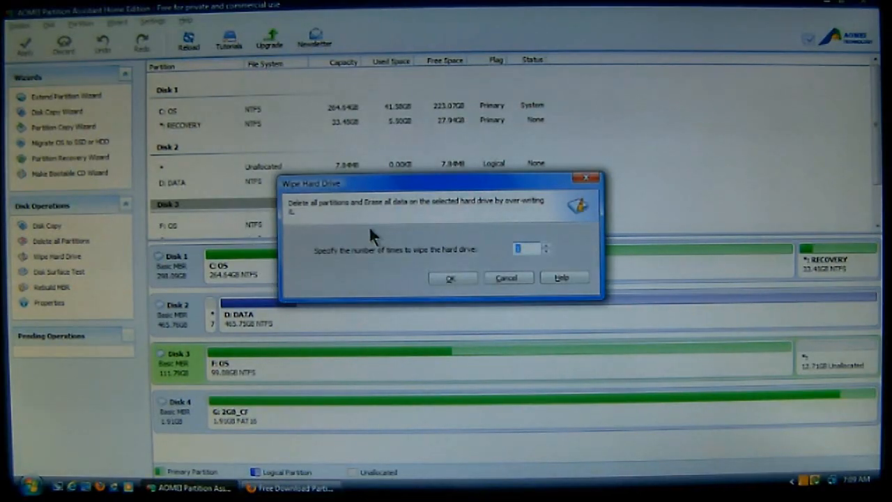
left_click(517, 279)
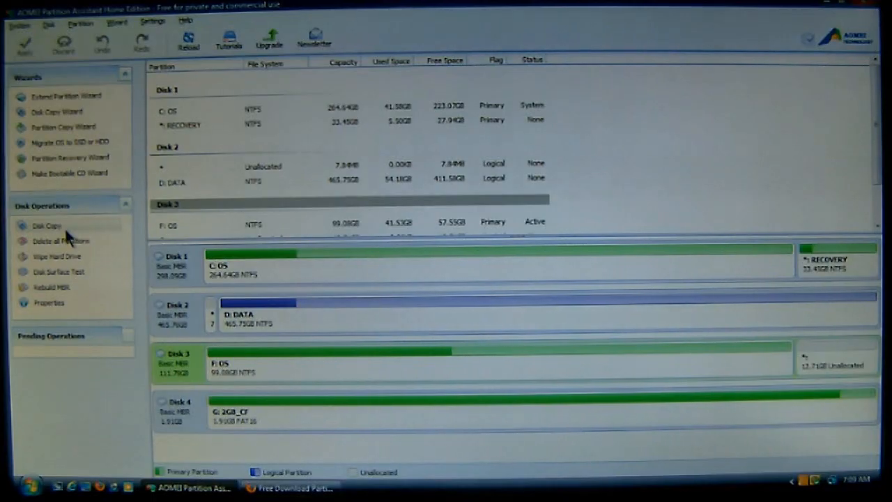
Step: Select the C: OS partition on Disk 1 to show its Partition Operations
left_click(352, 272)
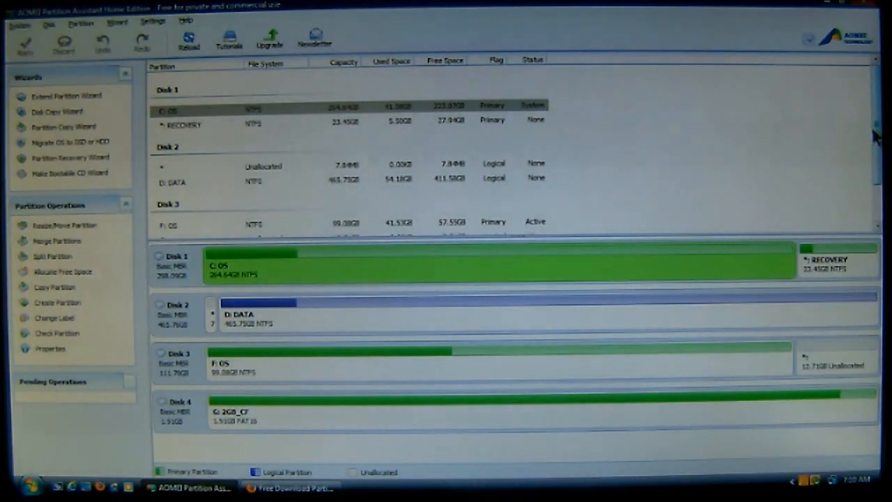
left_click_drag(877, 132, 877, 138)
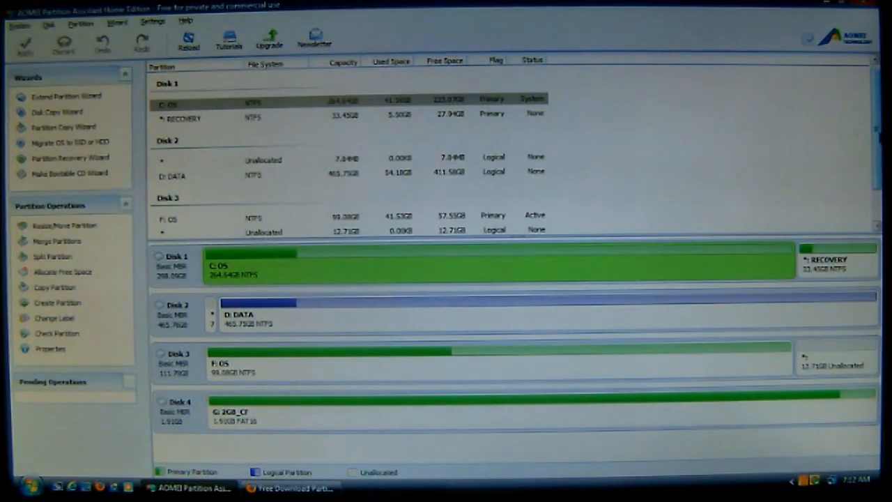
Step: Select the D: DATA partition on Disk 2, then the RECOVERY partition on Disk 1
left_click(751, 205)
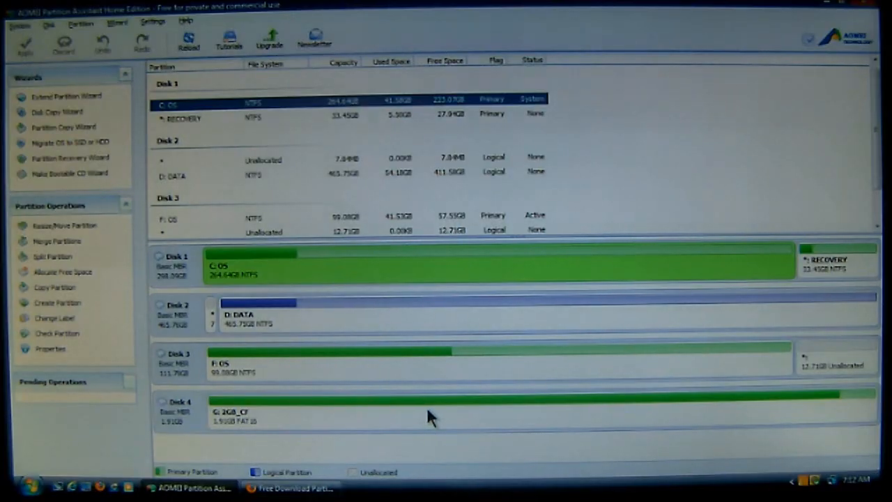
left_click(296, 318)
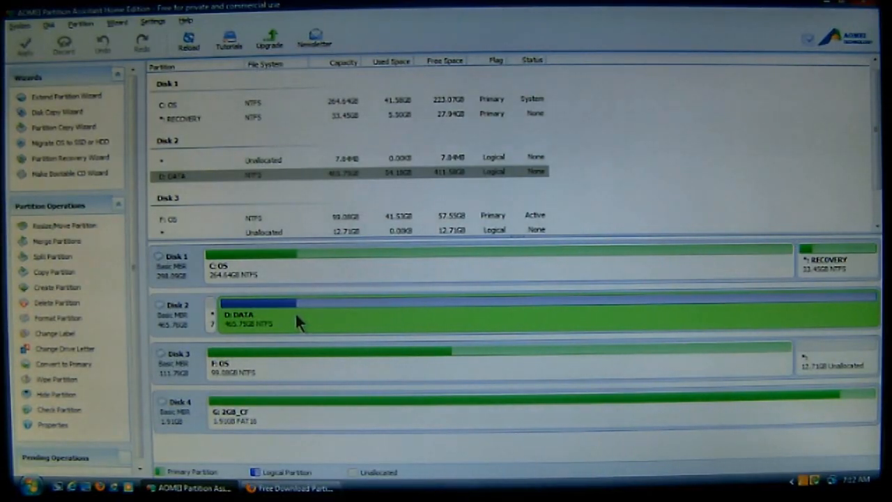
left_click(841, 260)
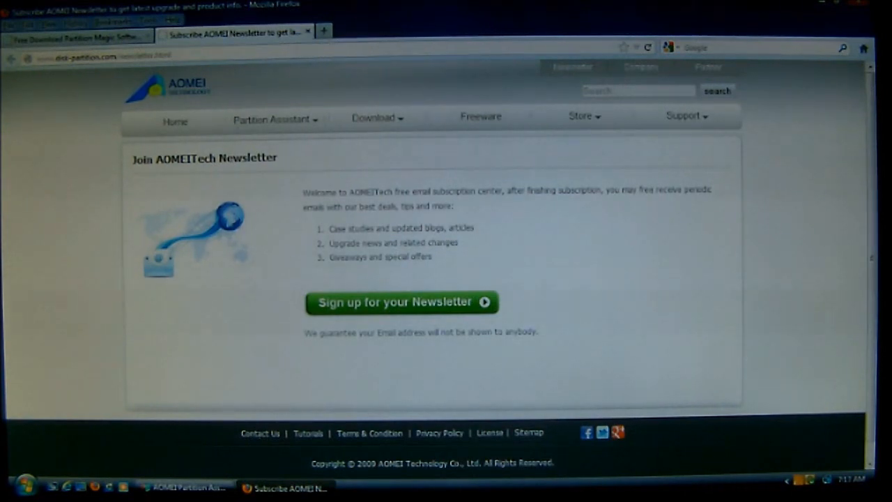
Step: View the online user manual via Tutorials, then close Firefox with all three tabs
left_click(821, 4)
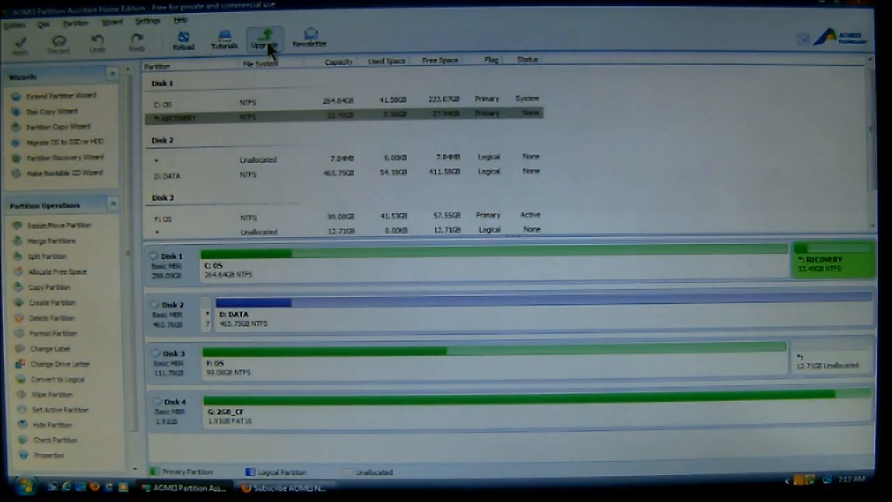
left_click(230, 46)
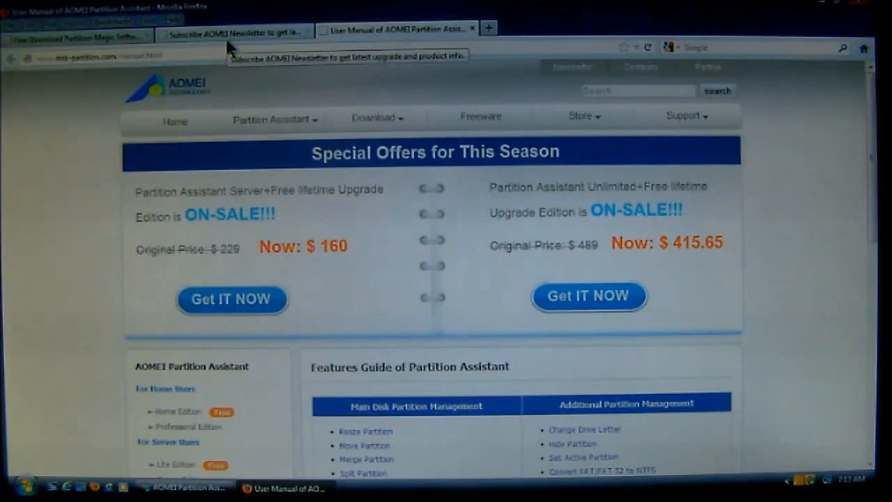
scroll(311, 261, "down", 3)
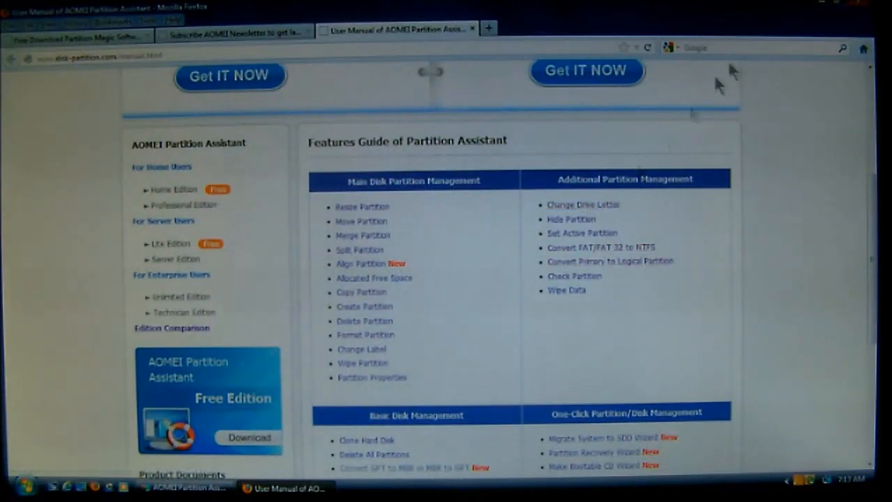
left_click(864, 5)
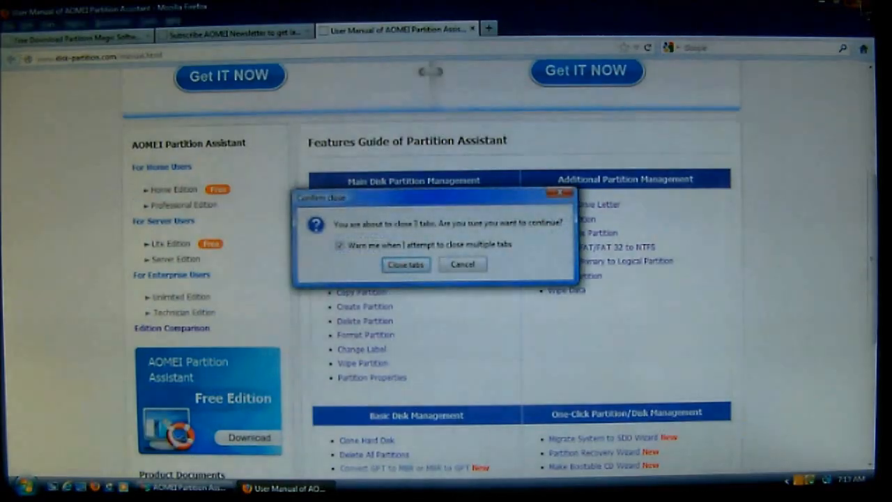
left_click(405, 264)
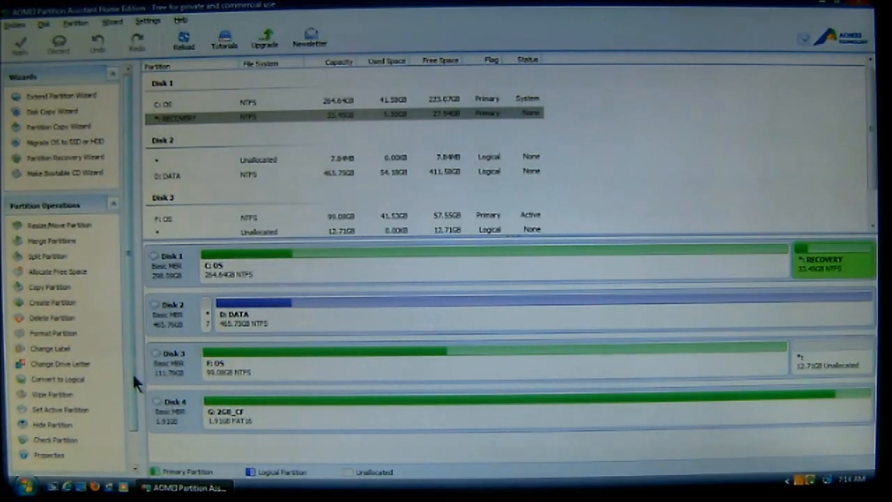
left_click_drag(132, 373, 140, 434)
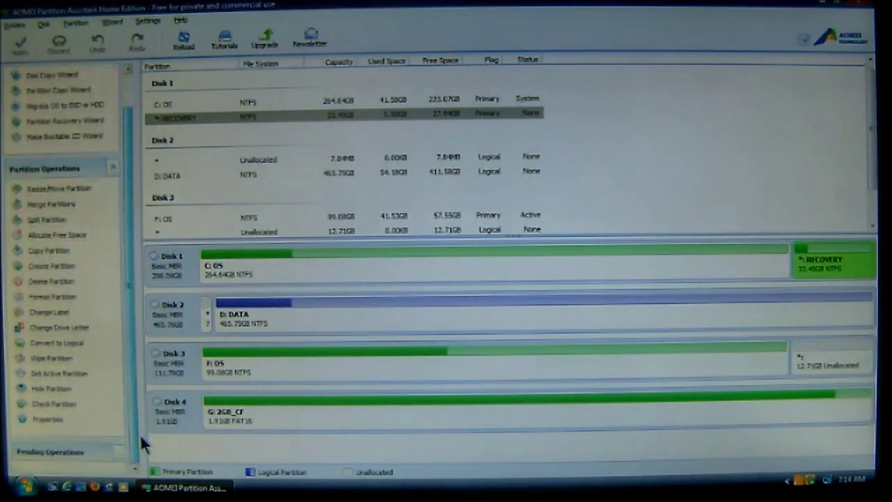
Step: Create a K: NTFS partition in Disk 3's 12.71GB unallocated space, queued for apply
right_click(824, 352)
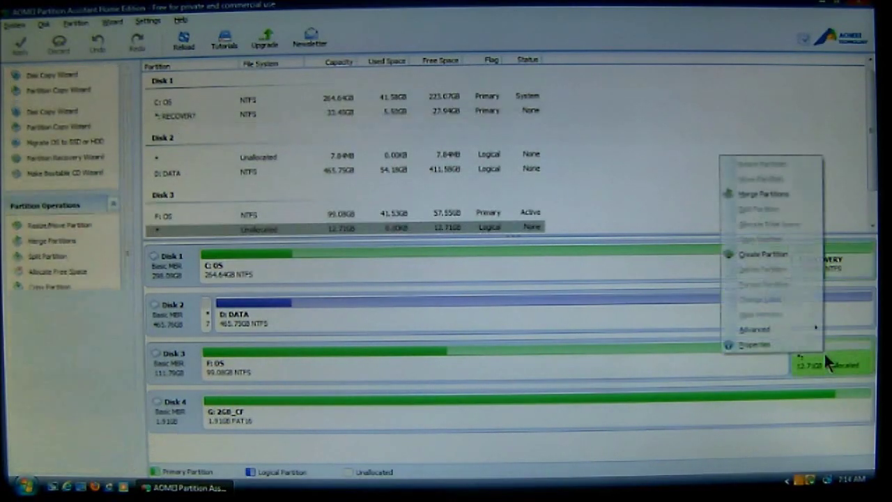
left_click(782, 255)
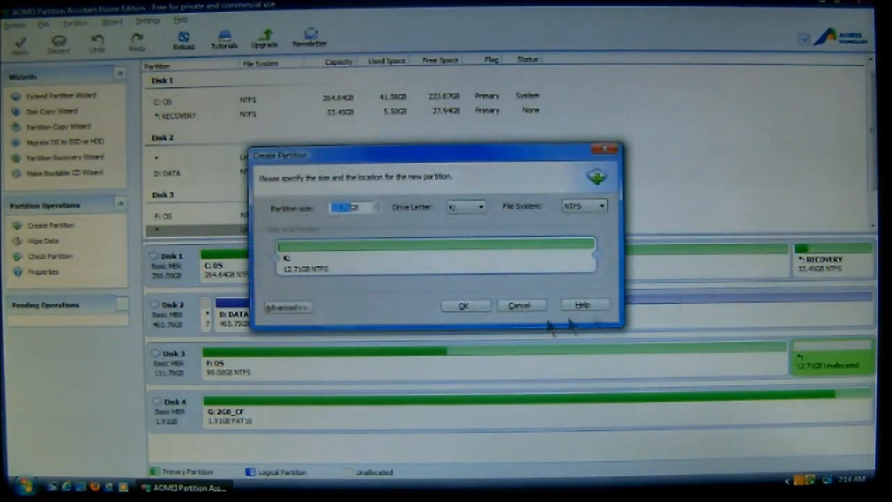
left_click(471, 307)
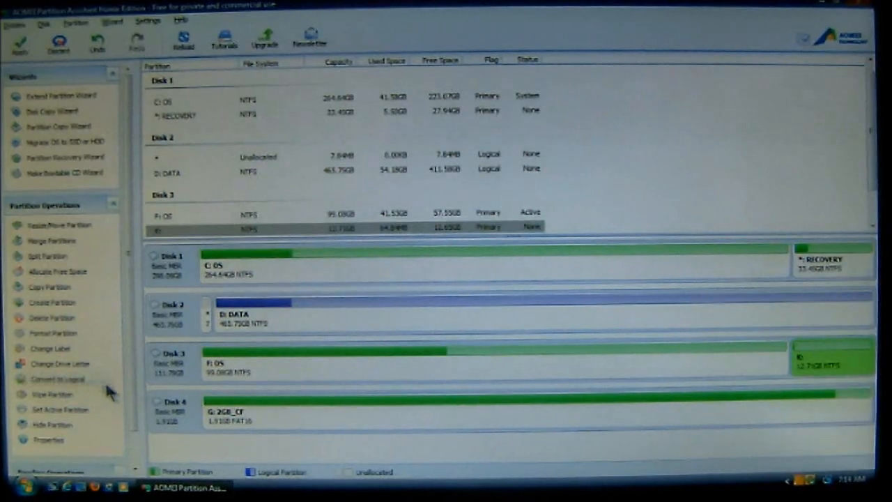
scroll(130, 388, "down", 2)
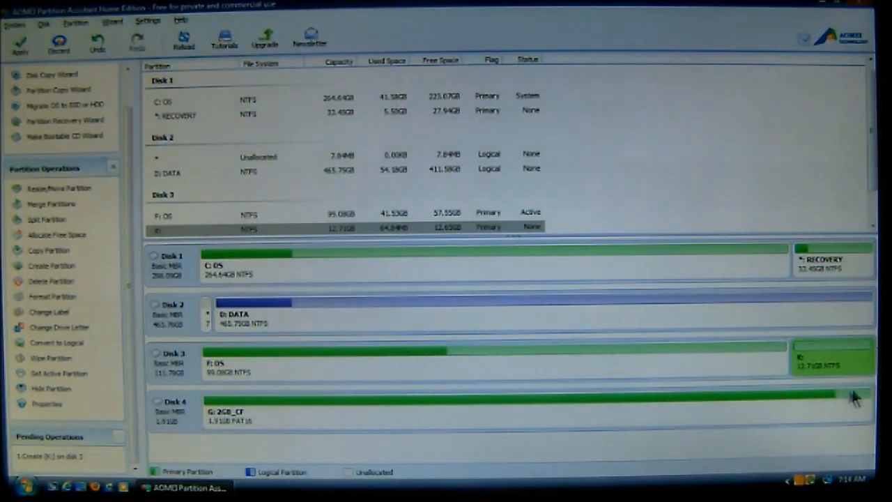
left_click(555, 351)
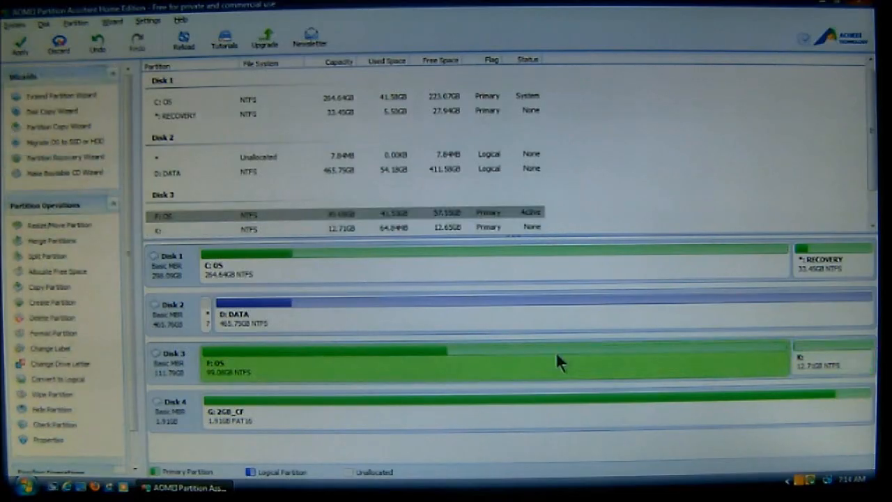
left_click(823, 363)
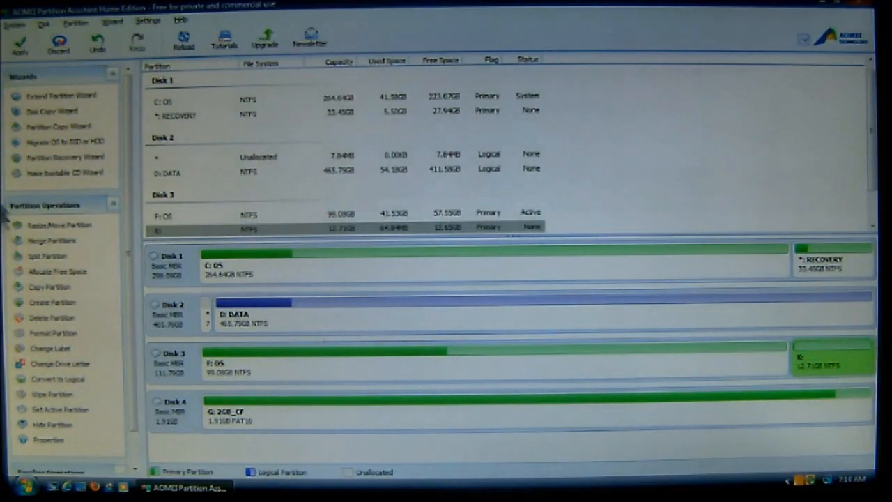
scroll(127, 240, "down", 1)
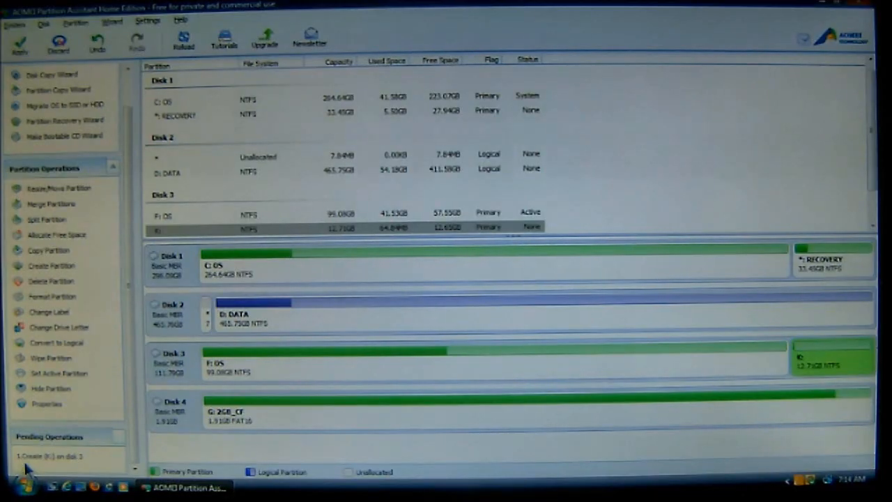
left_click(19, 43)
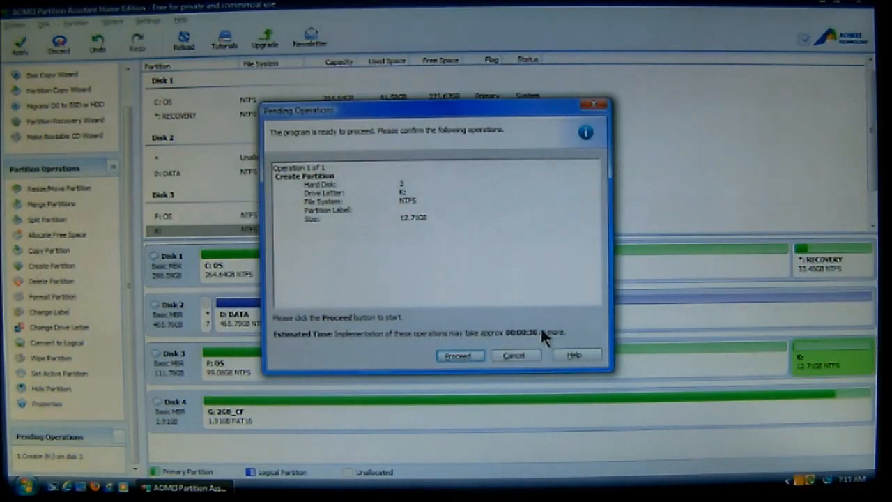
Step: Proceed with and confirm the pending K: partition creation, then acknowledge its success
left_click(457, 356)
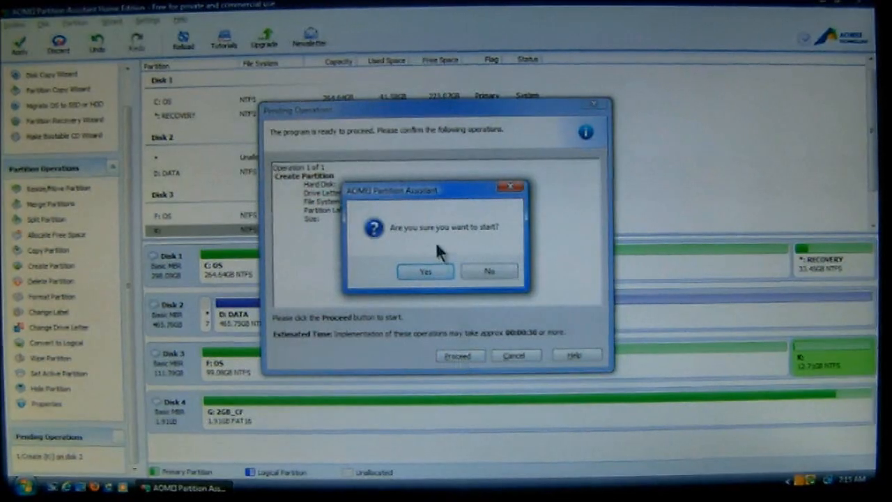
left_click(428, 272)
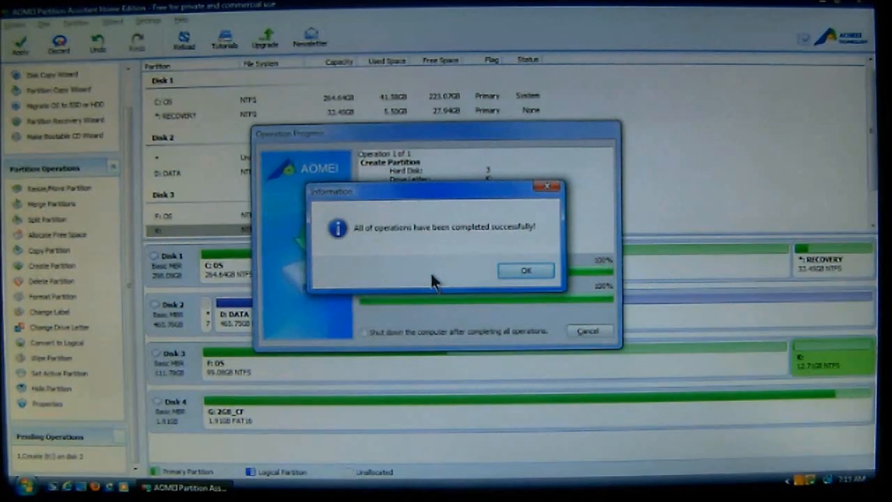
left_click(526, 274)
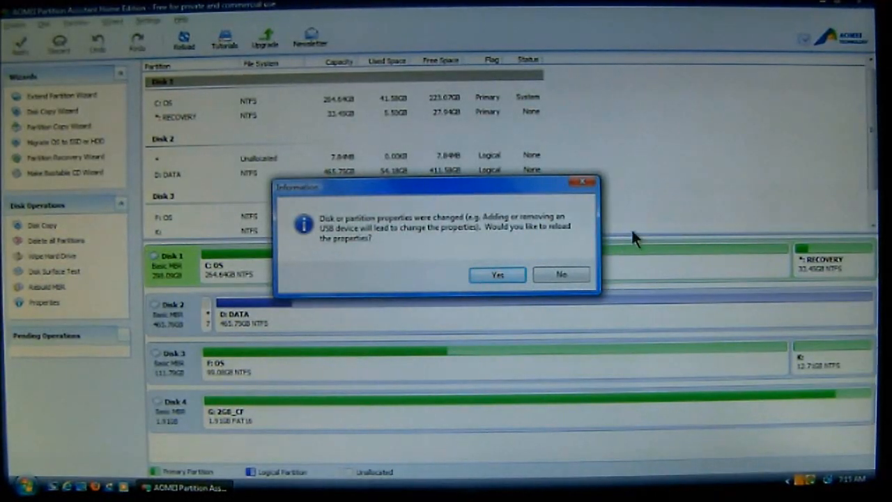
Step: Reload disk properties and check Disk 3's F: OS and new K: partitions, then show the System menu
left_click(497, 274)
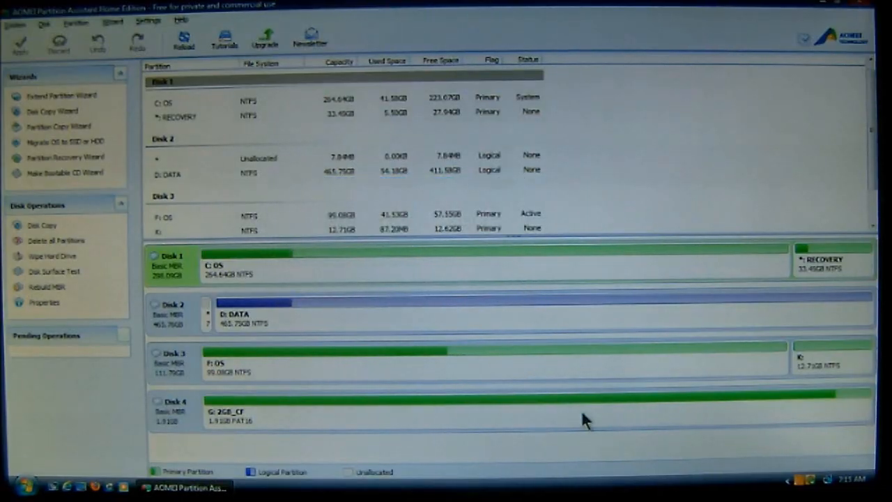
left_click(607, 362)
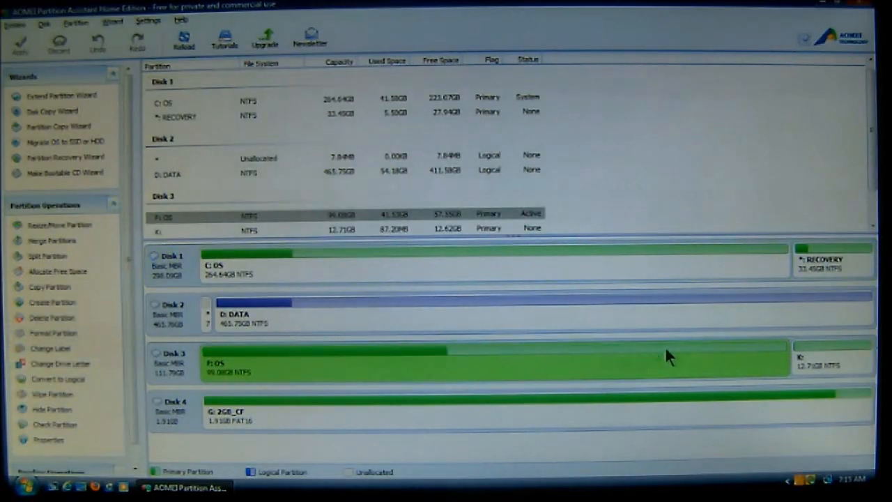
left_click(844, 352)
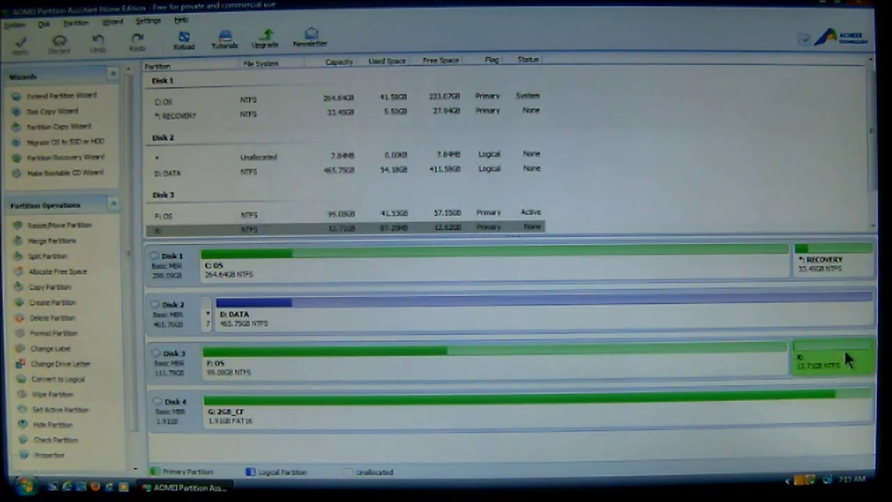
left_click(738, 356)
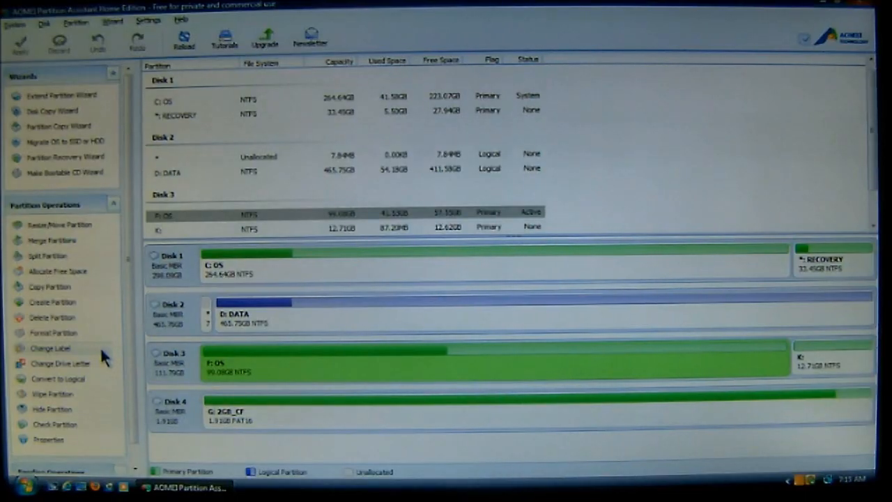
left_click(15, 22)
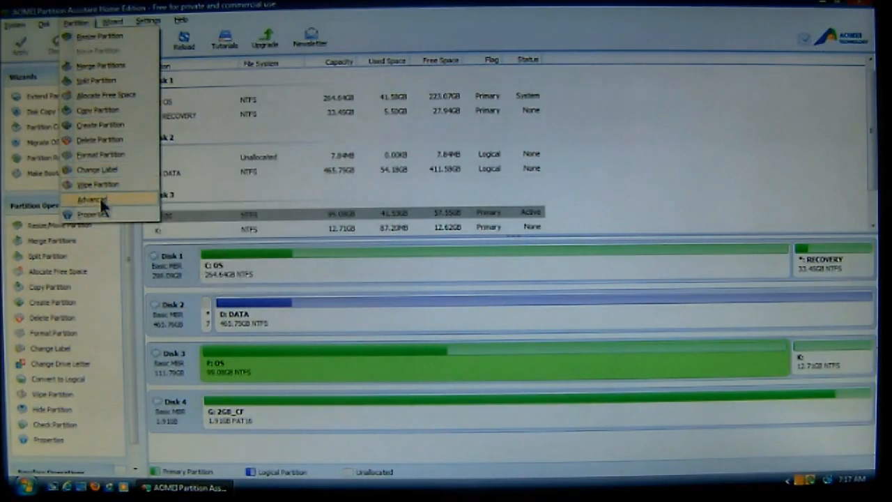
mouse_move(147, 21)
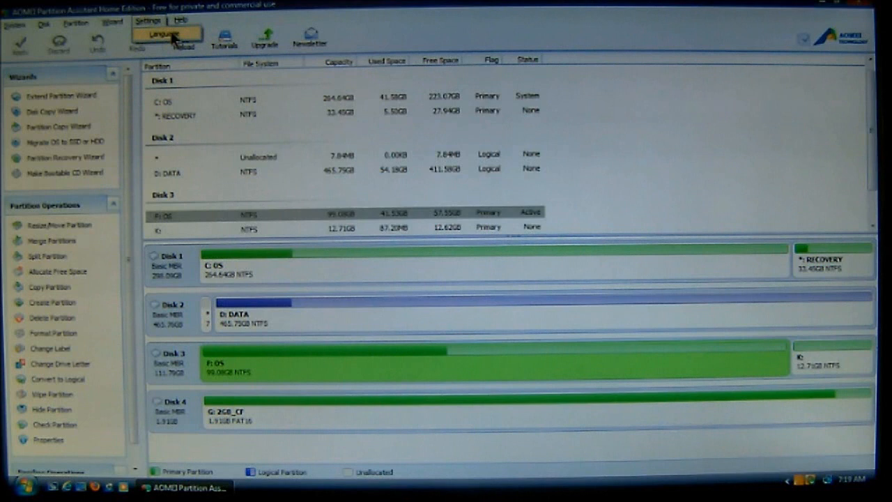
Step: Review the interface languages in Settings > Language and keep English selected
left_click(170, 35)
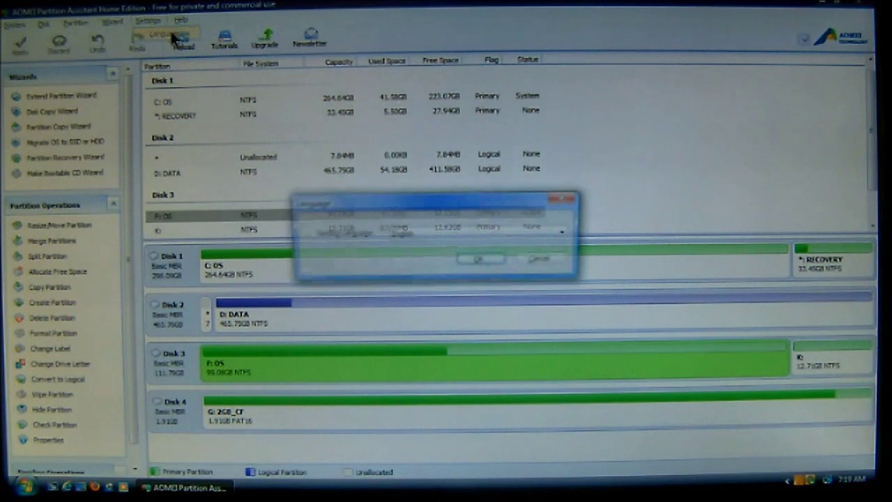
left_click(566, 233)
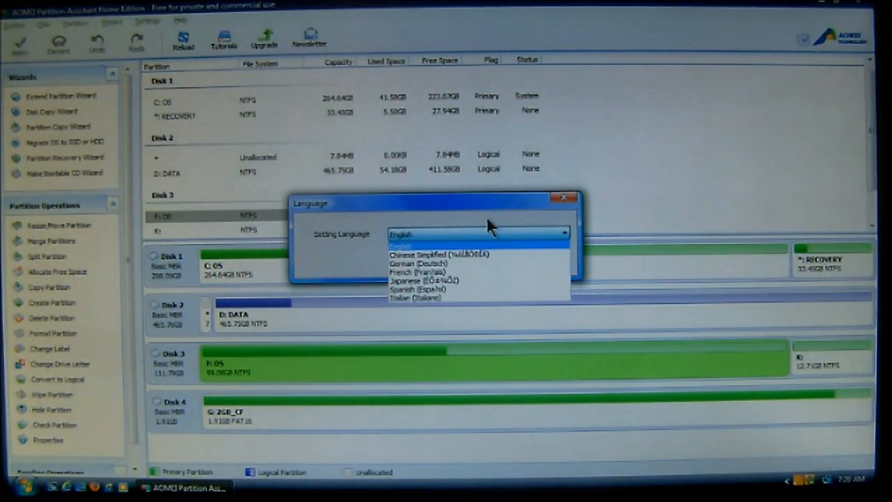
left_click(565, 199)
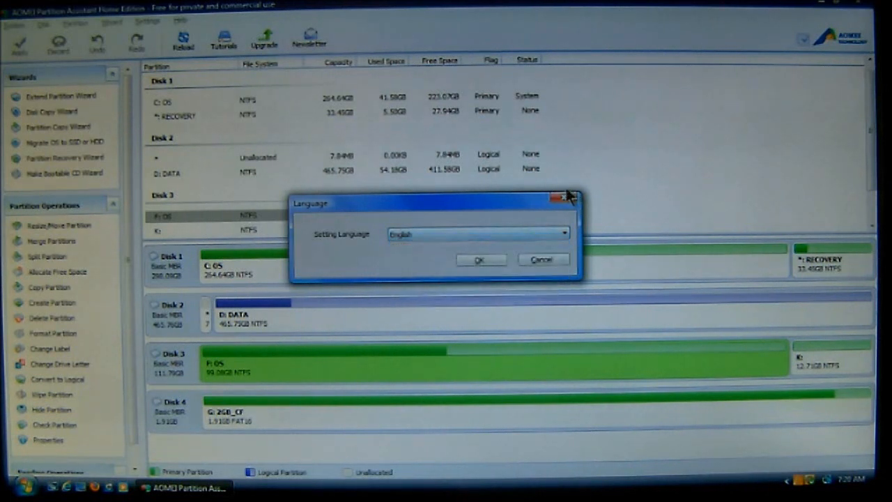
Step: Dismiss the Language dialog and view the About box for Partition Assistant Home Edition 5.1 (2009–2012)
left_click(565, 199)
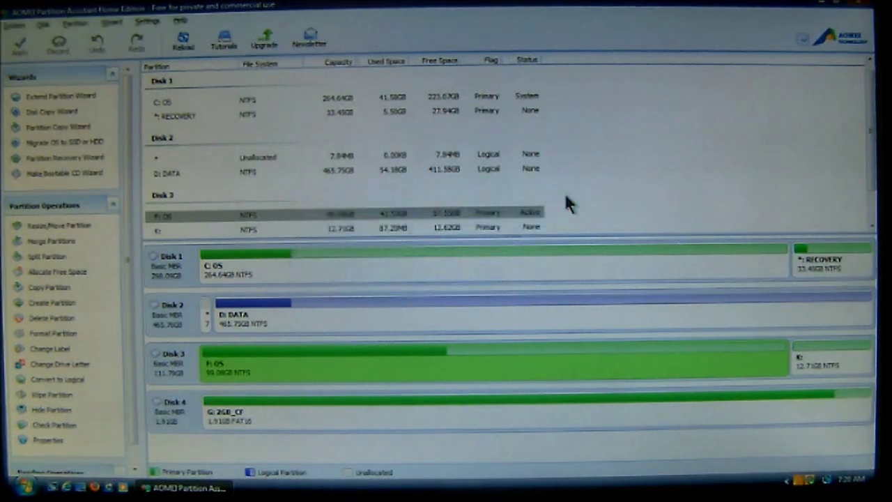
left_click(182, 21)
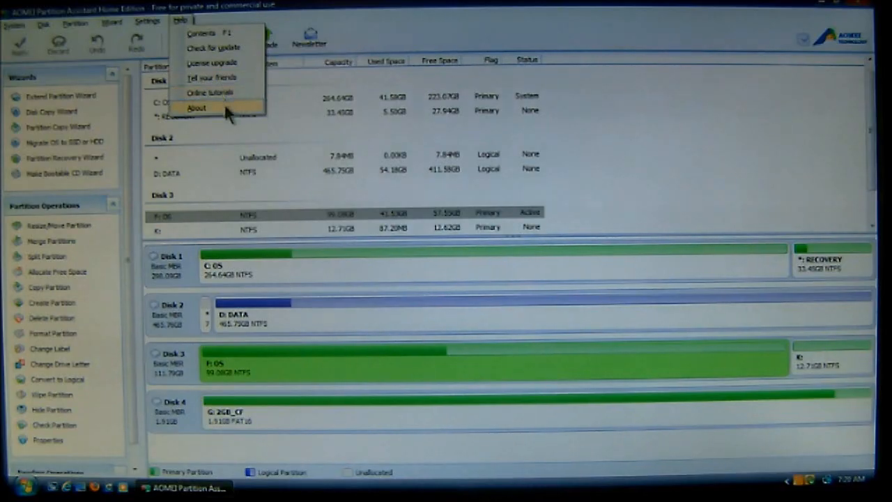
left_click(223, 106)
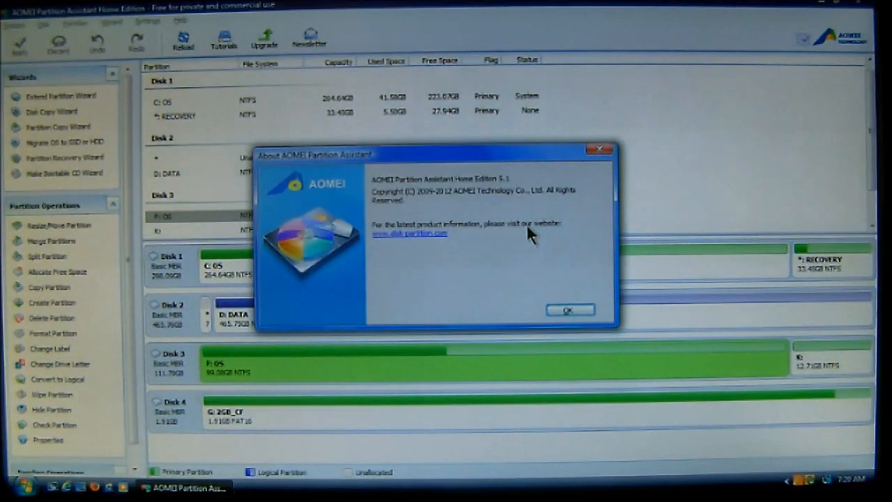
left_click(569, 310)
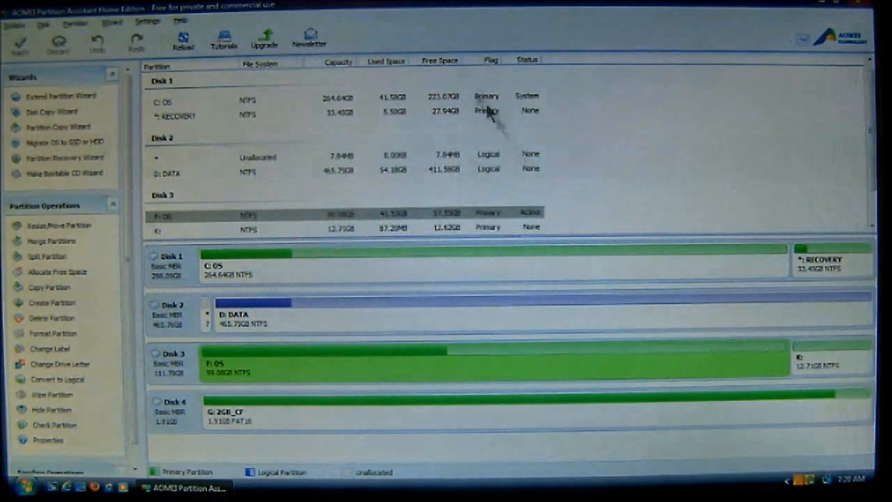
left_click(180, 21)
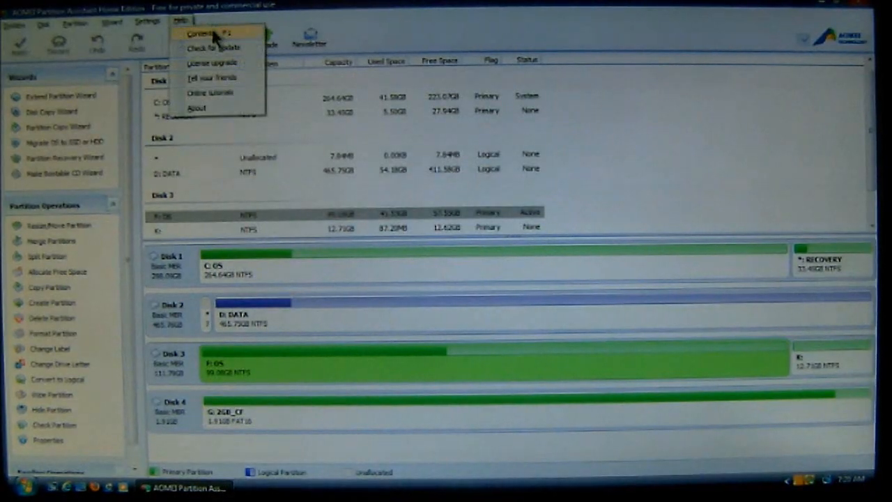
Step: Show Help Contents maximized and read the Resize/Move Partition and Change Drive Letter topics under Partition Operations
left_click(211, 28)
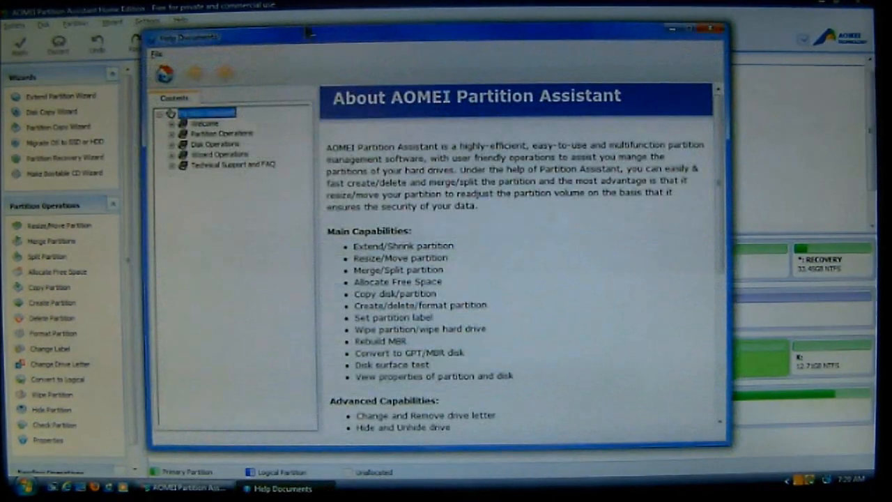
double_click(307, 32)
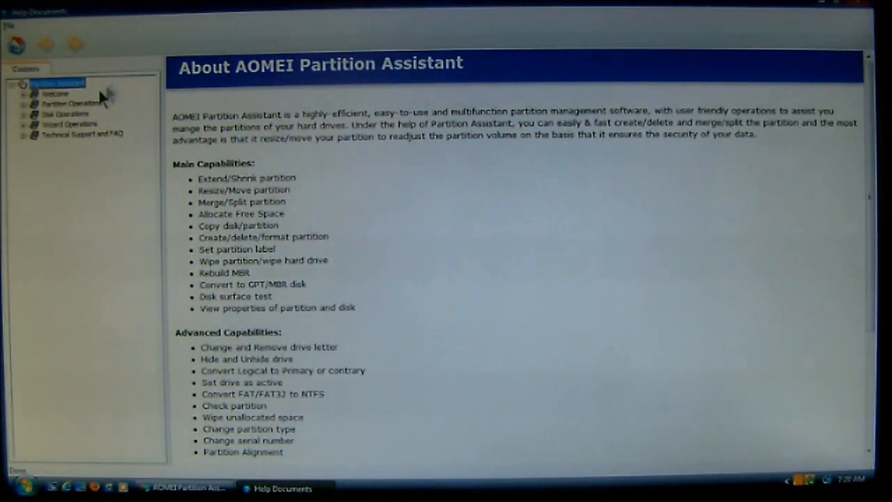
left_click(25, 103)
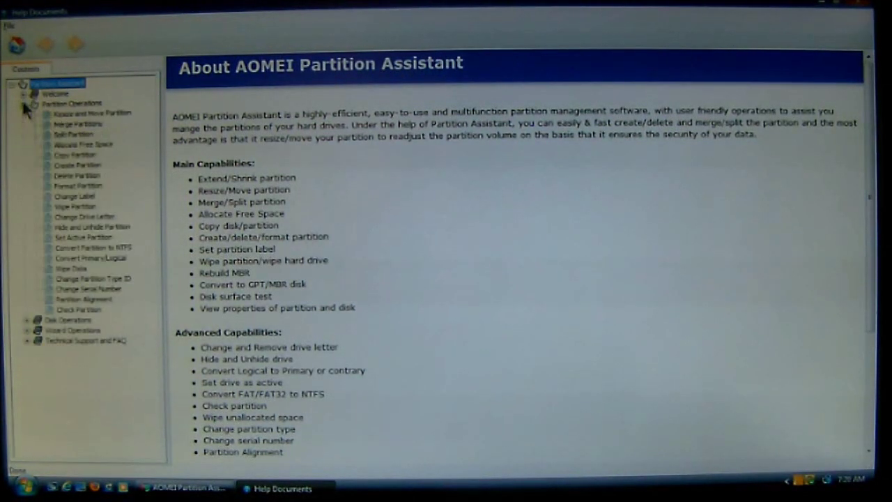
left_click(105, 115)
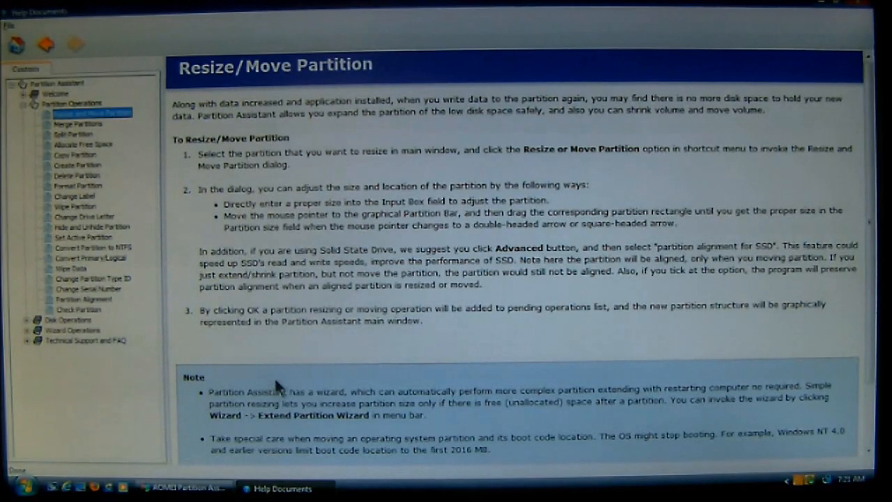
left_click(77, 217)
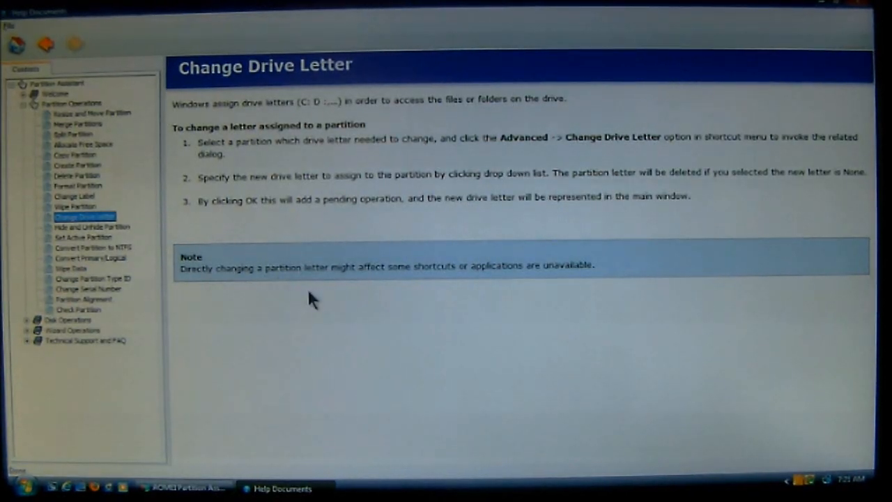
Step: Read the Wipe Data topic, then the Surface Test and Convert to MBR/GPT Disk topics under Disk Operations
left_click(71, 268)
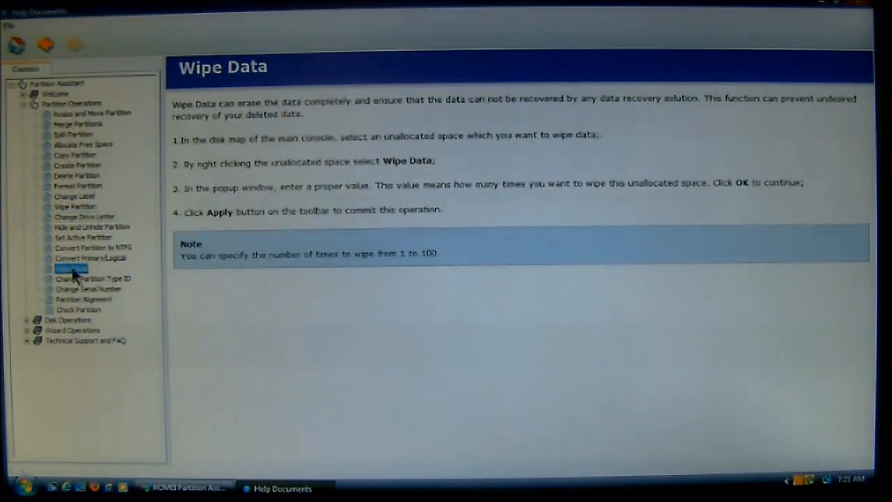
left_click(37, 320)
left_click(76, 340)
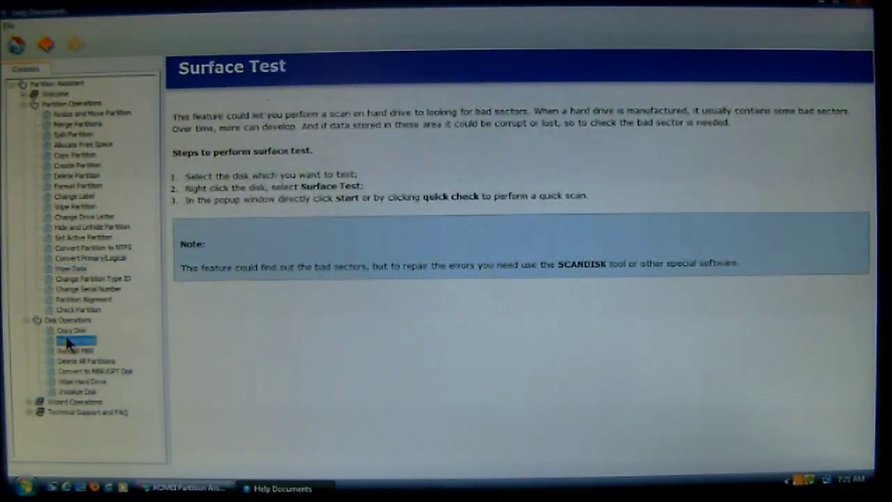
left_click(91, 371)
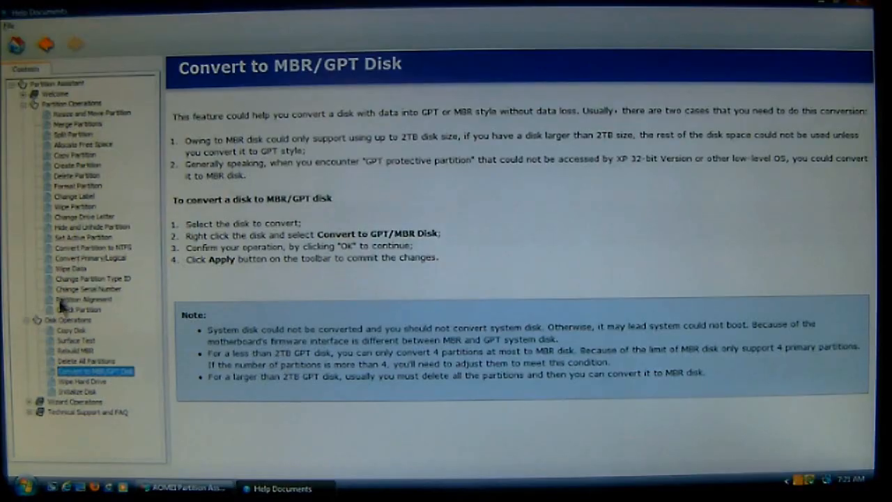
Step: Expand Wizard Operations and Technical Support and FAQ, view the Support contact page, then close Help
left_click(30, 401)
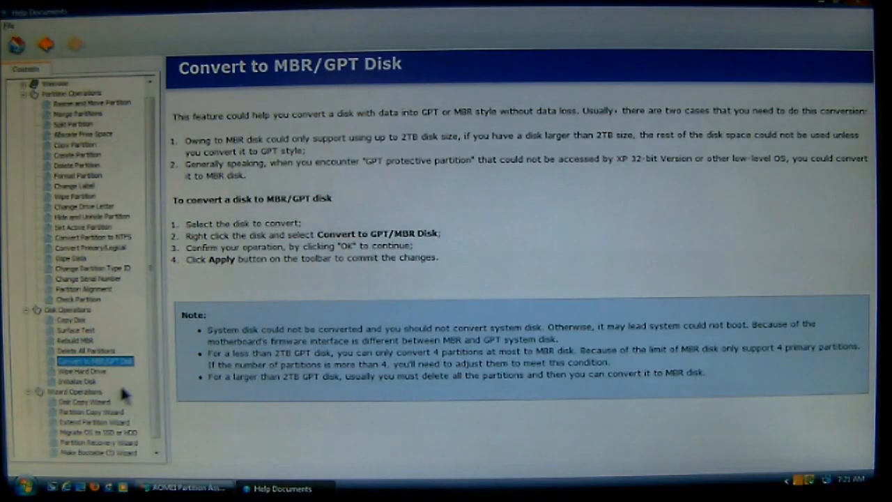
scroll(147, 388, "down", 1)
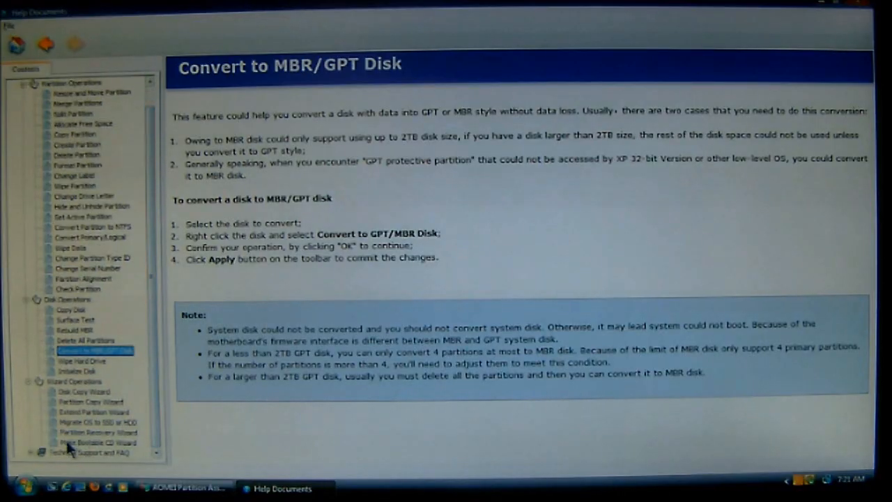
left_click(30, 452)
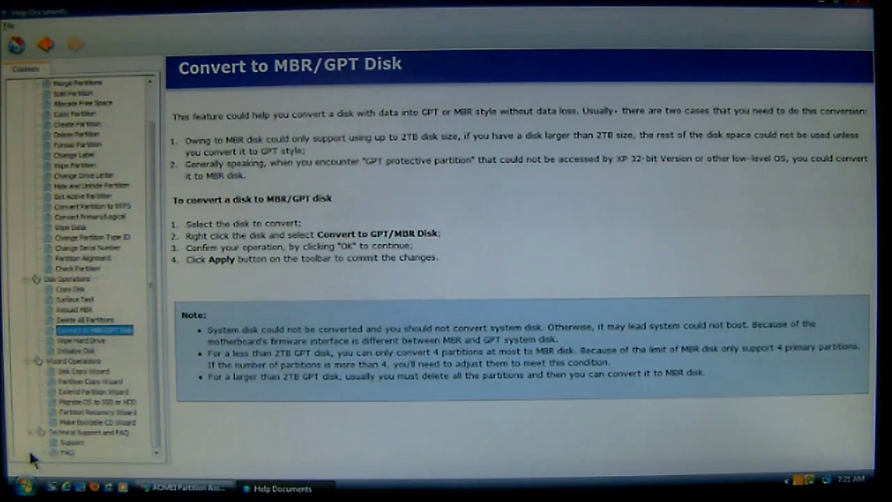
left_click(78, 432)
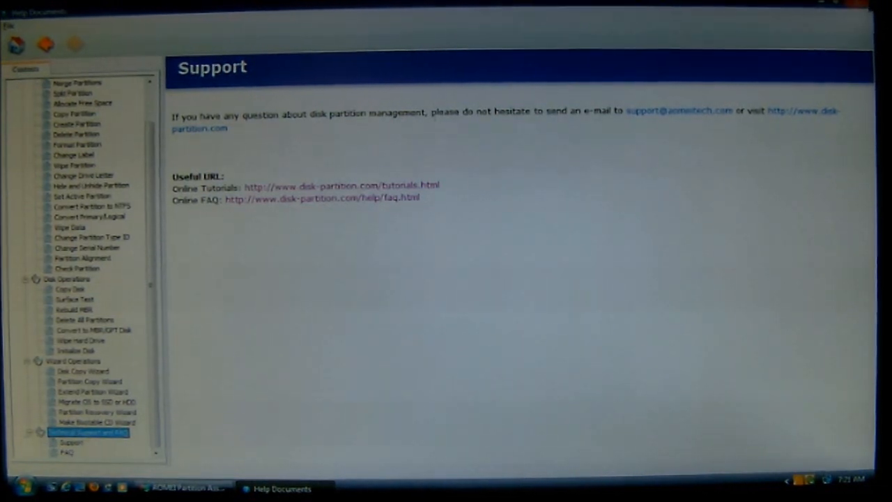
left_click(863, 9)
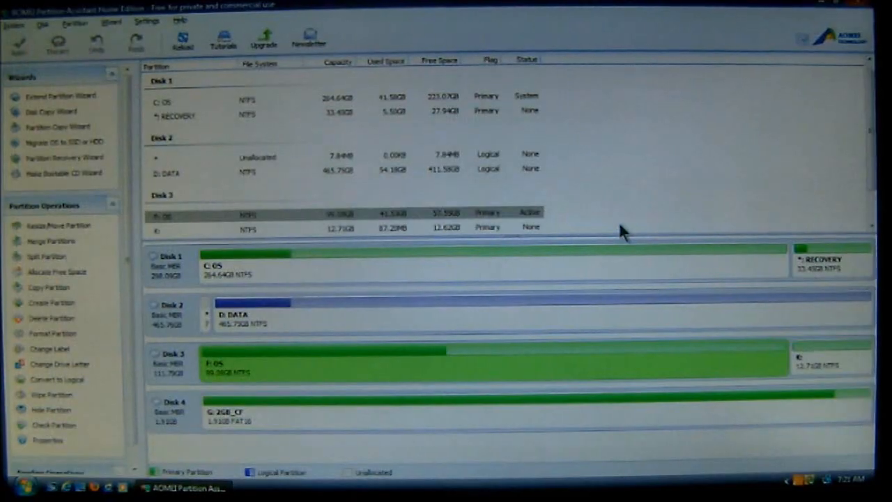